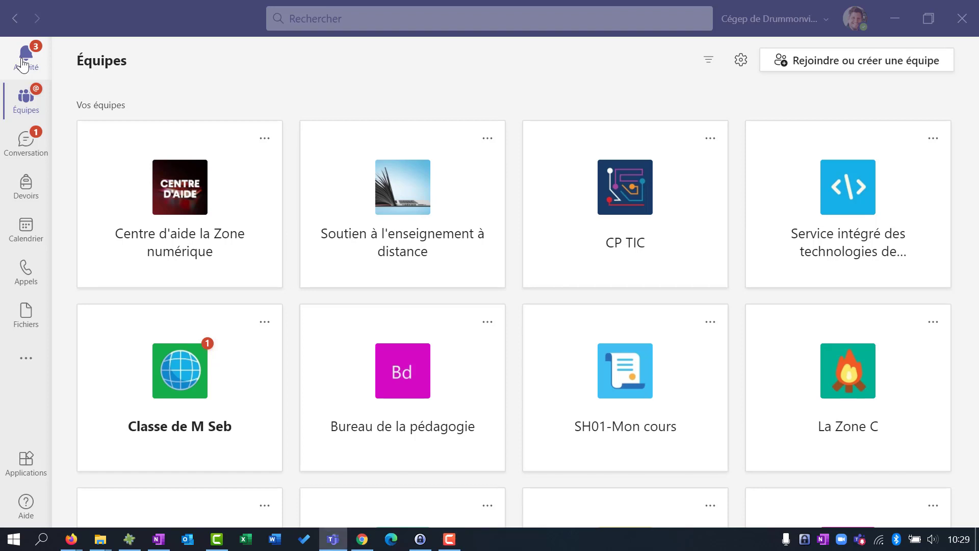
# Review the recent voice-message post and team-mention notifications in the activity feed, and return to the teams overview.
pyautogui.click(23, 63)
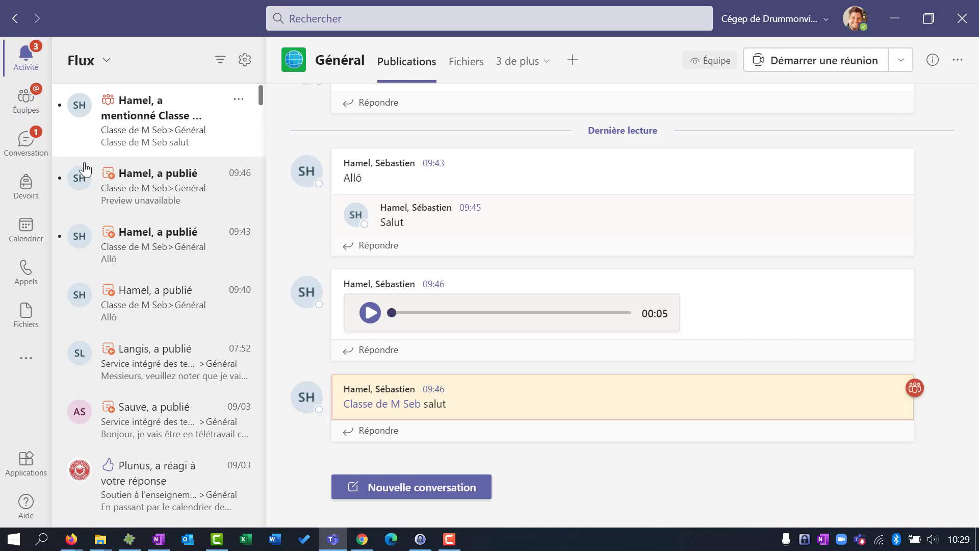
pyautogui.click(116, 186)
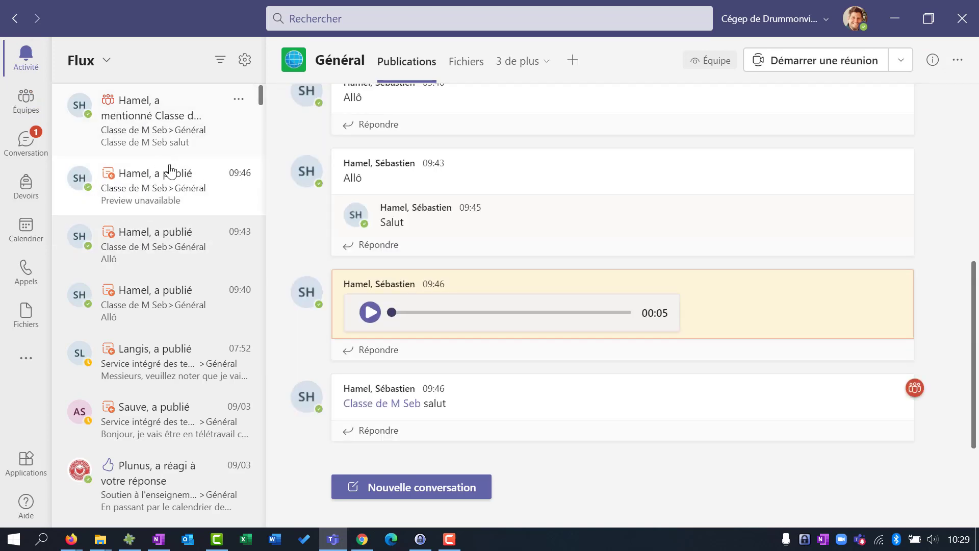
pyautogui.click(134, 122)
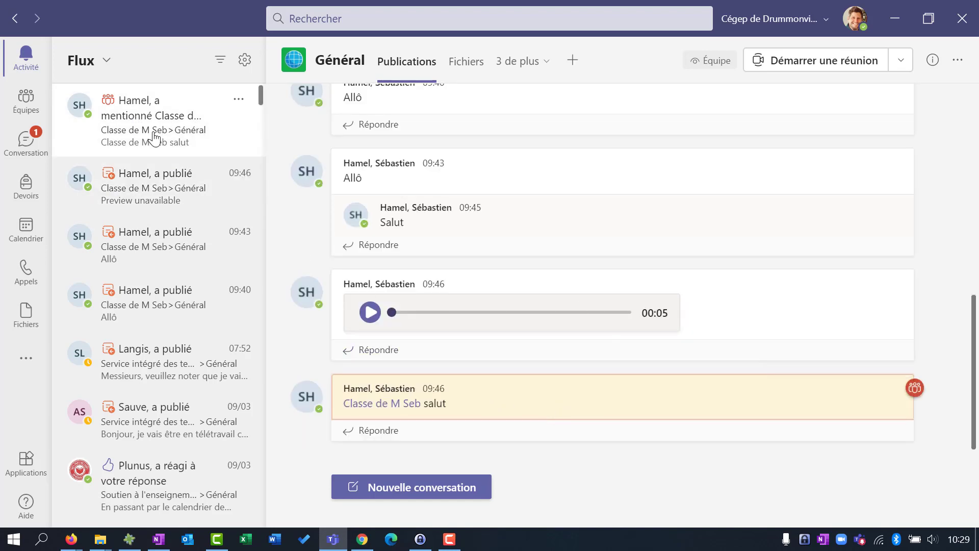
pyautogui.click(23, 105)
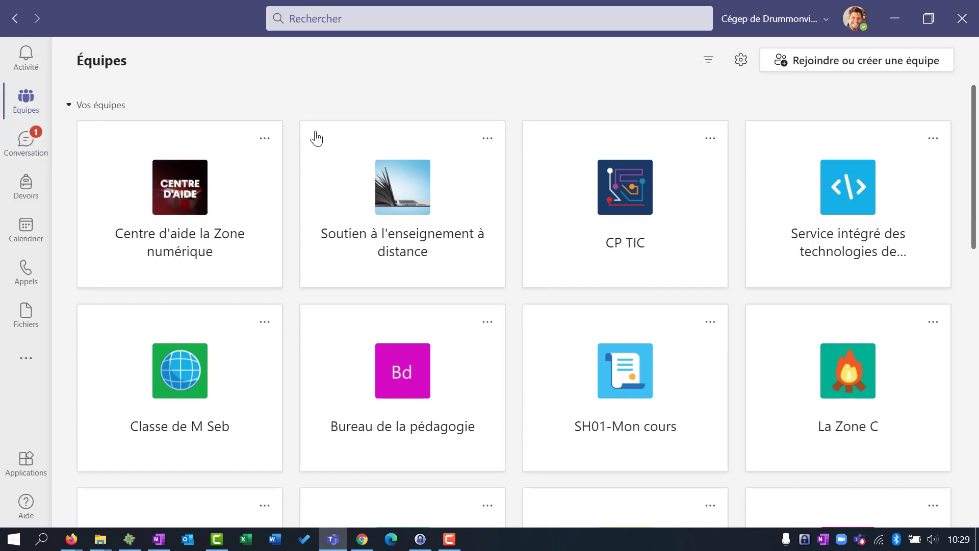
# Open the notification settings and check the frequency options for missed-activity e-mails without changing the selection.
pyautogui.click(854, 26)
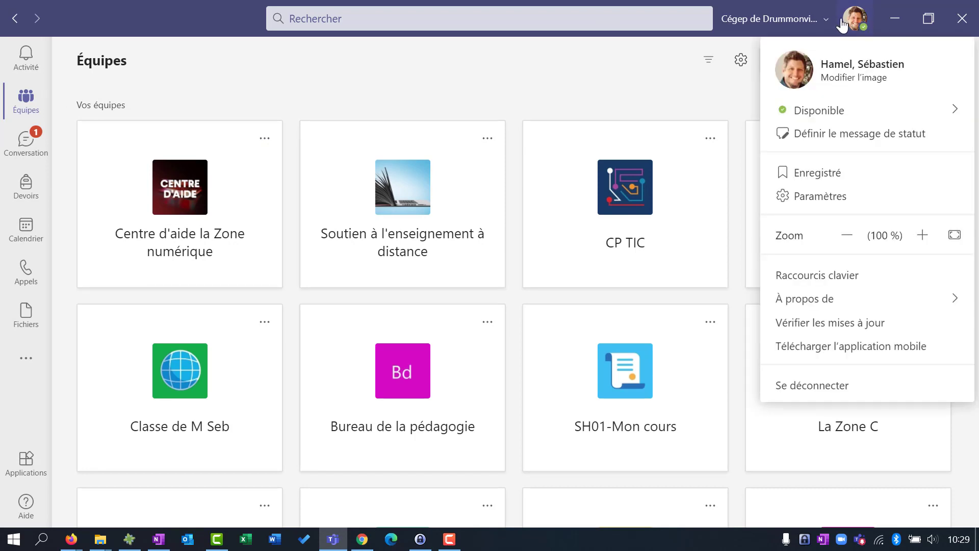
pyautogui.click(814, 196)
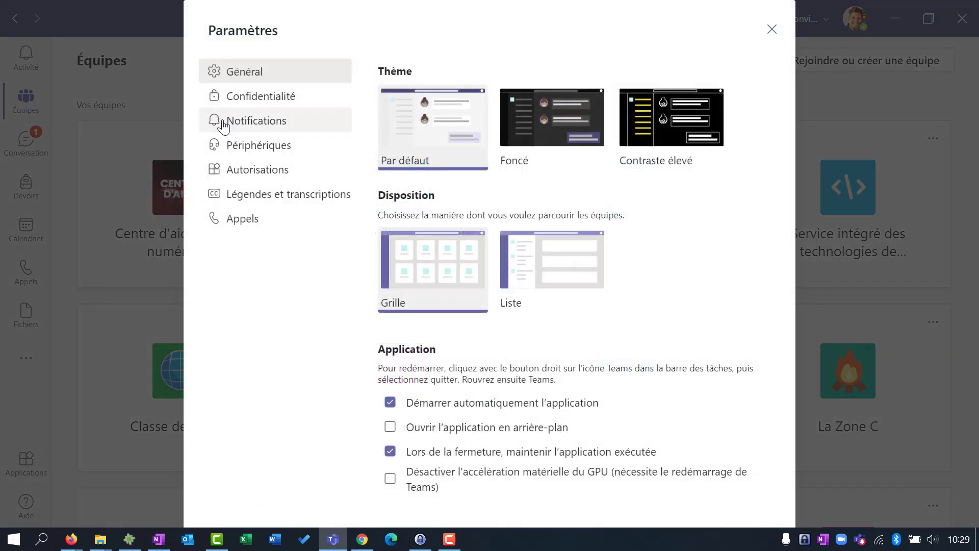
pyautogui.click(224, 122)
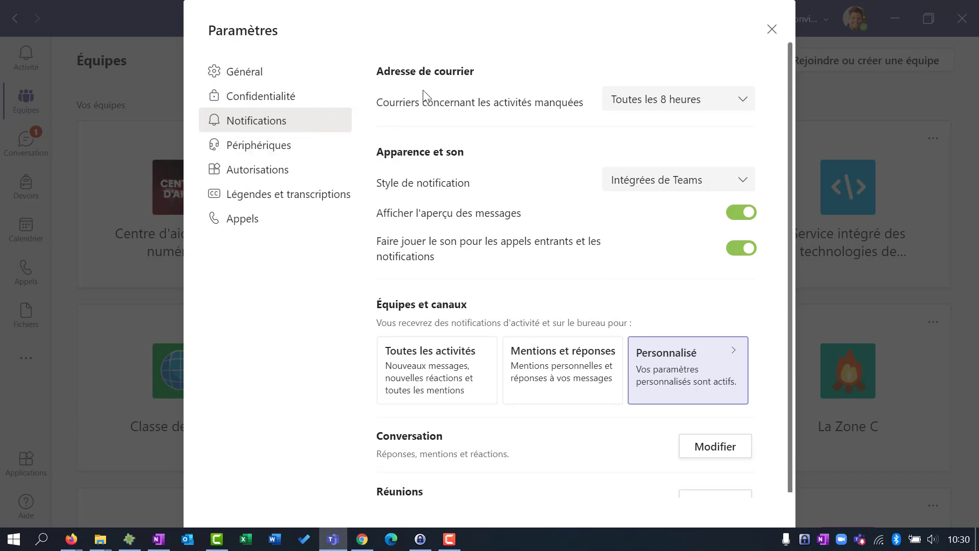
pyautogui.click(632, 105)
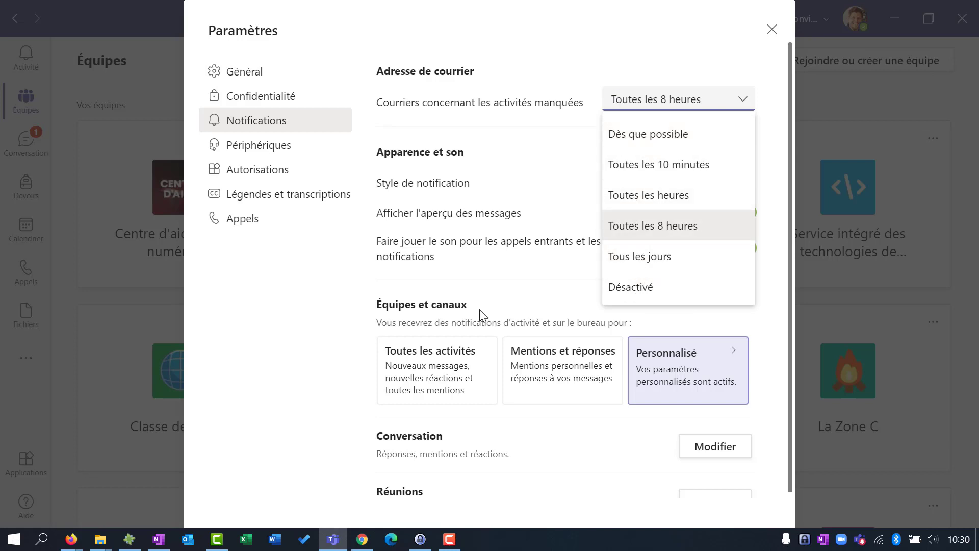
pyautogui.click(303, 283)
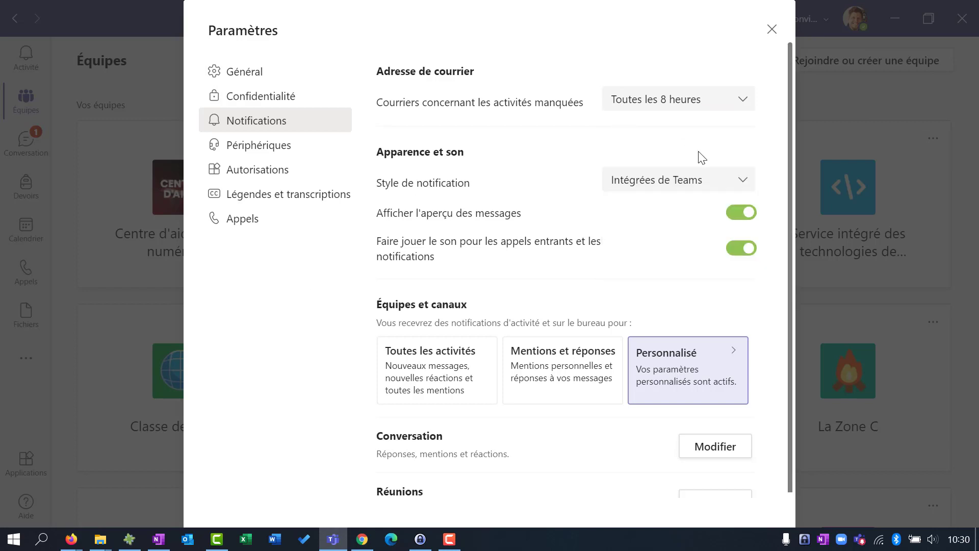
# Check the available notification styles, Intégrées de Teams and Windows, without changing the selection.
pyautogui.click(674, 185)
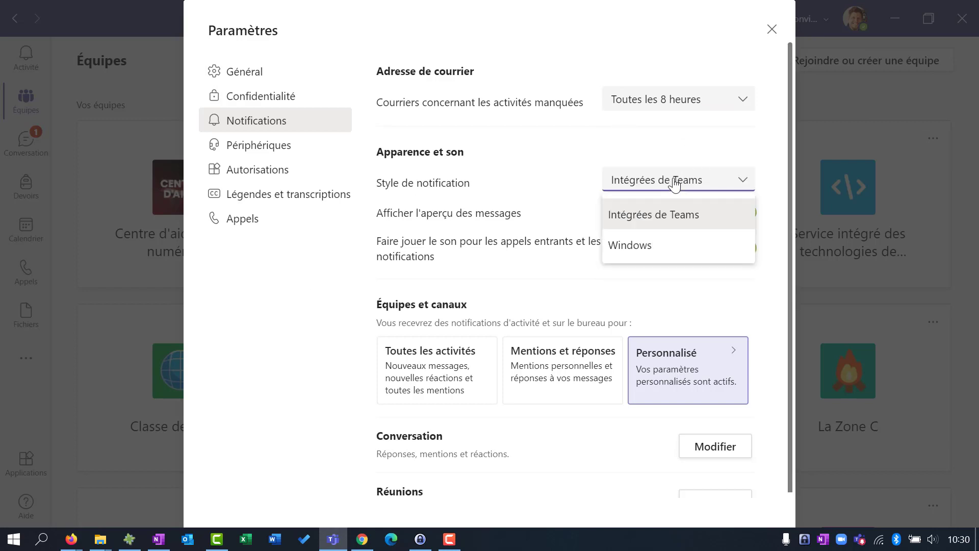
pyautogui.click(589, 168)
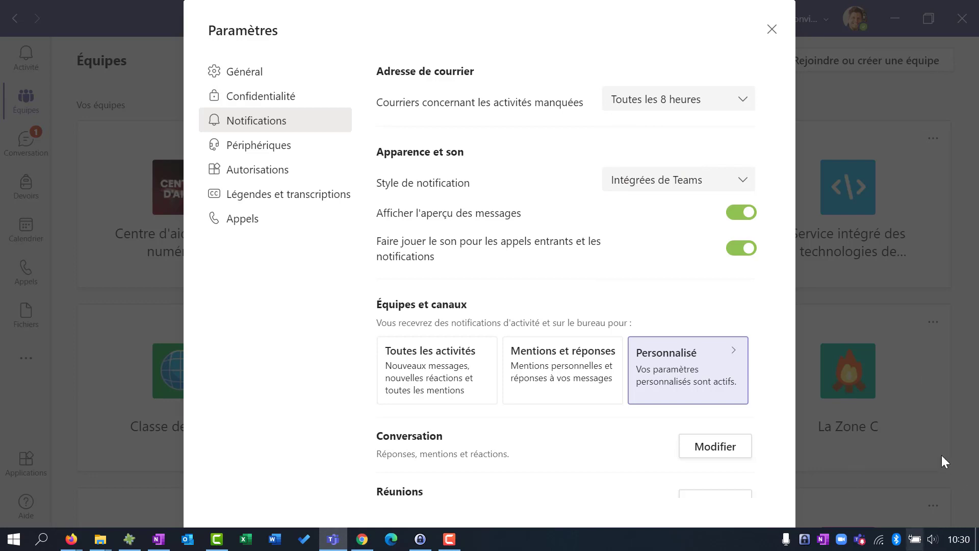
pyautogui.click(689, 187)
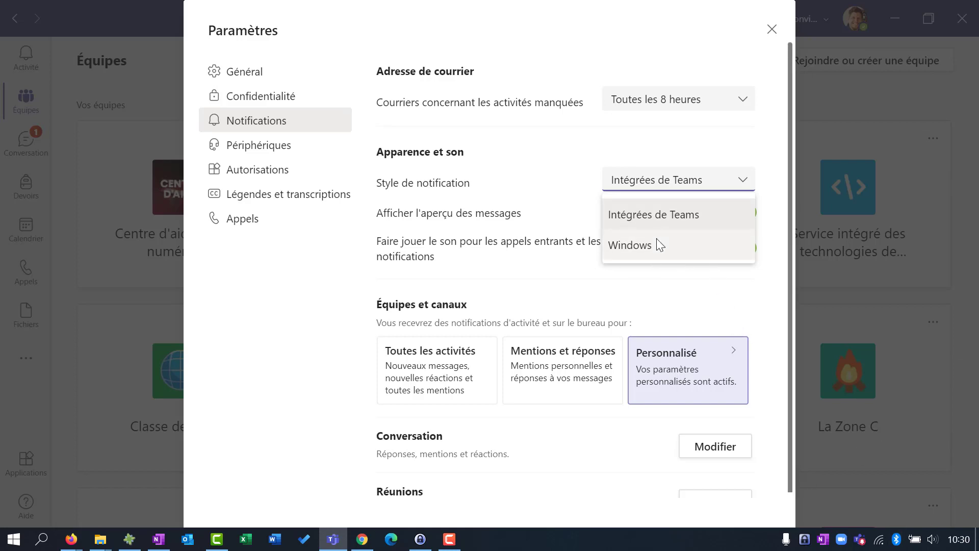
pyautogui.click(336, 253)
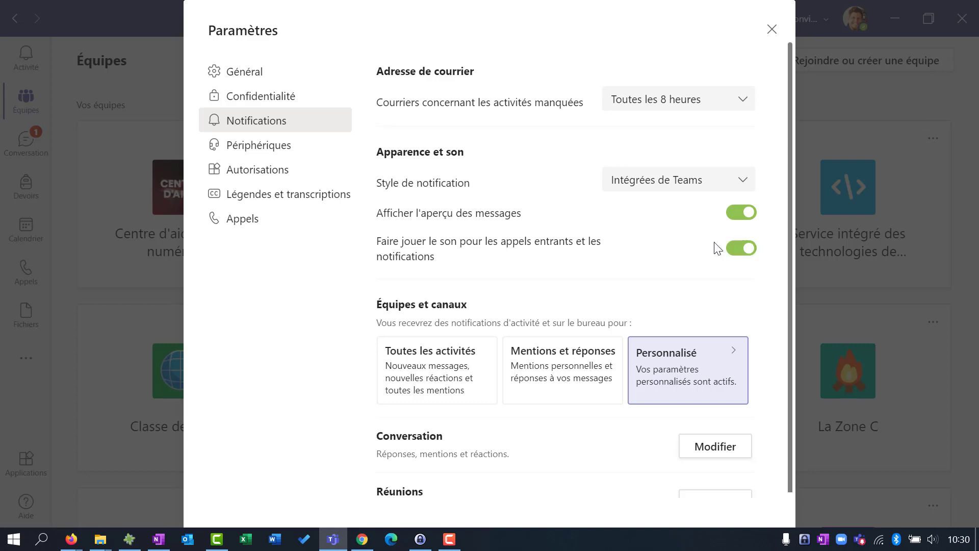
pyautogui.scroll(-3, 716, 247)
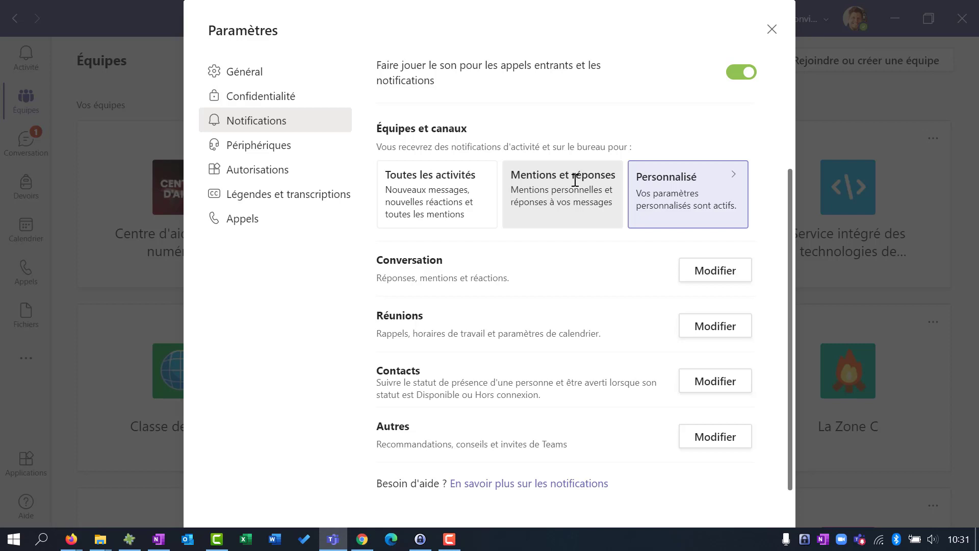
pyautogui.click(667, 185)
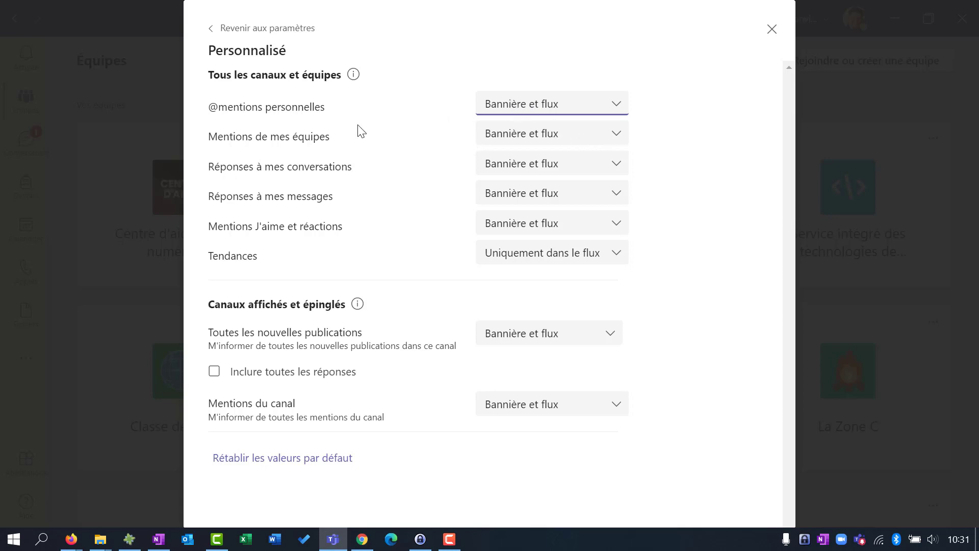
pyautogui.click(537, 105)
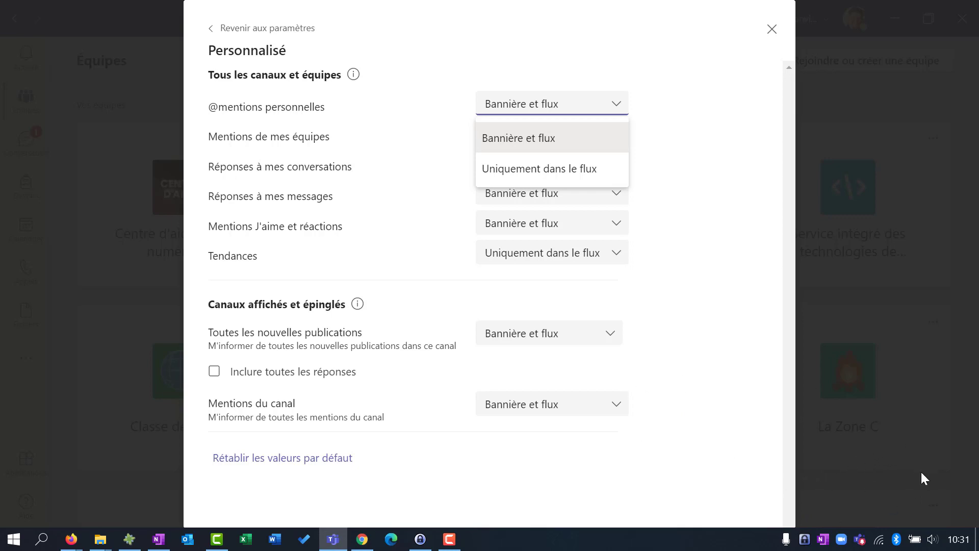
pyautogui.click(677, 100)
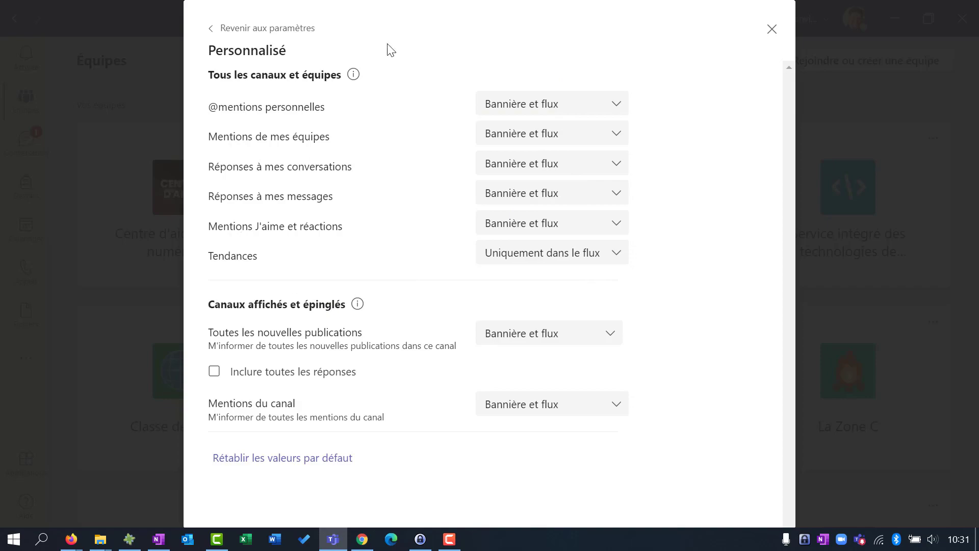
pyautogui.click(258, 29)
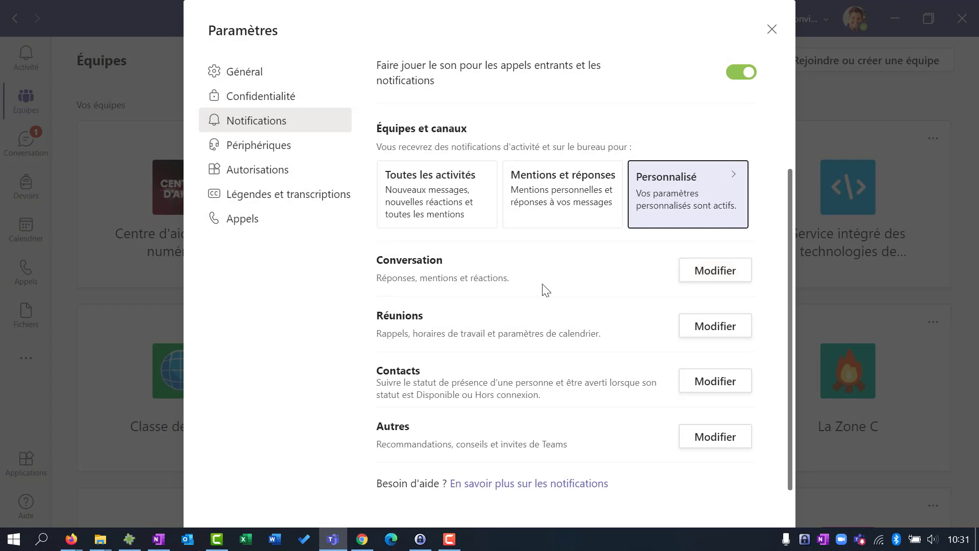
# Review the conversation notification settings for mentions, replies and reactions, and return to the notification settings.
pyautogui.click(704, 272)
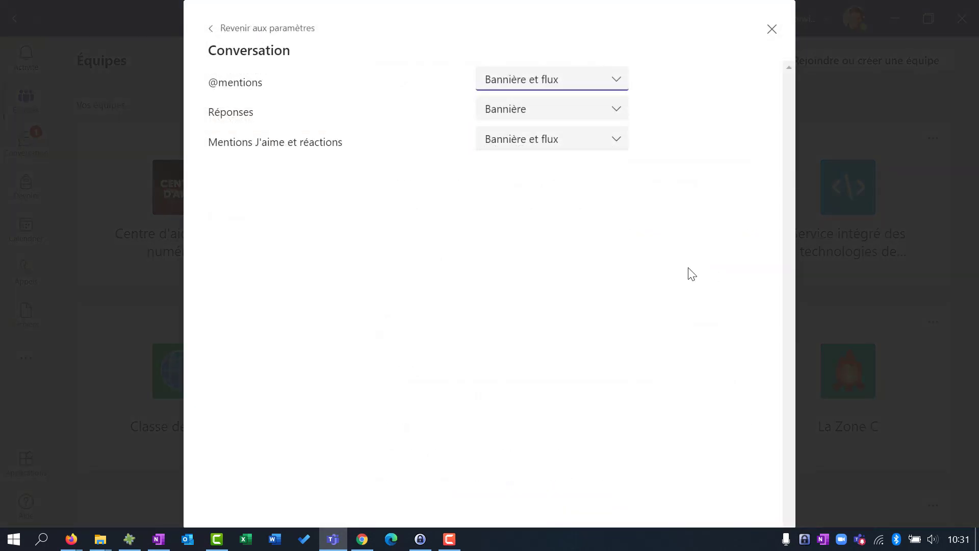
pyautogui.click(540, 80)
pyautogui.click(245, 30)
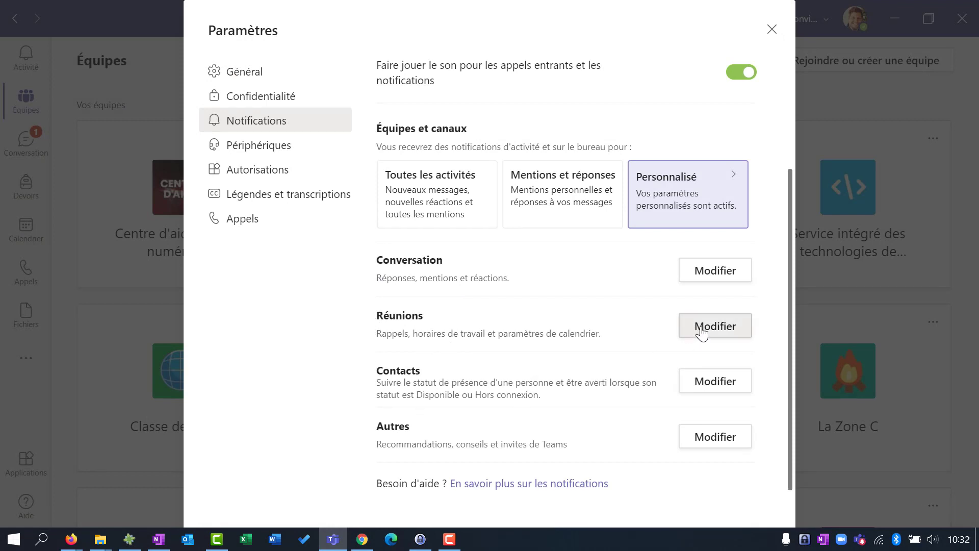
# Review the sound options for meeting conversation notifications, keeping the mute-until-I-join-or-send-a-message option, and return to the notification settings.
pyautogui.click(716, 333)
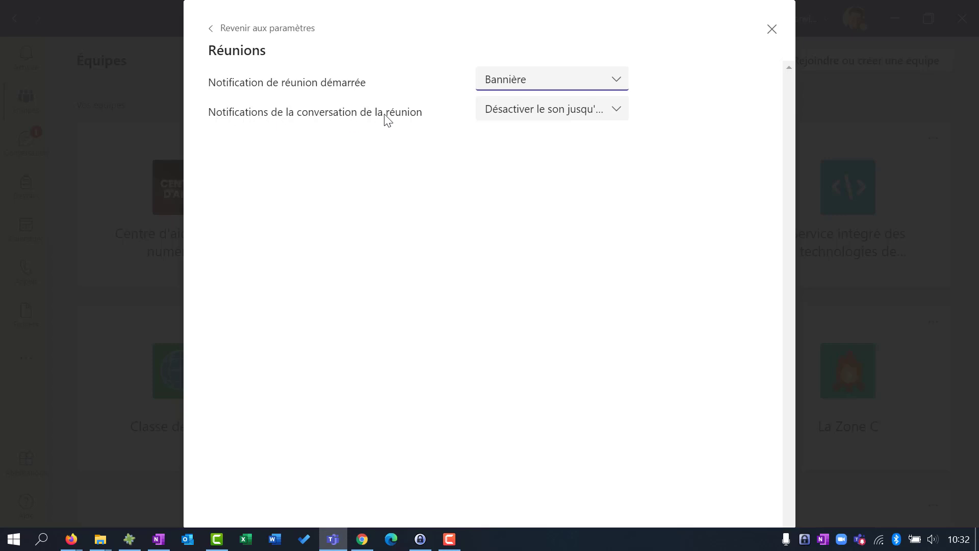
pyautogui.click(551, 114)
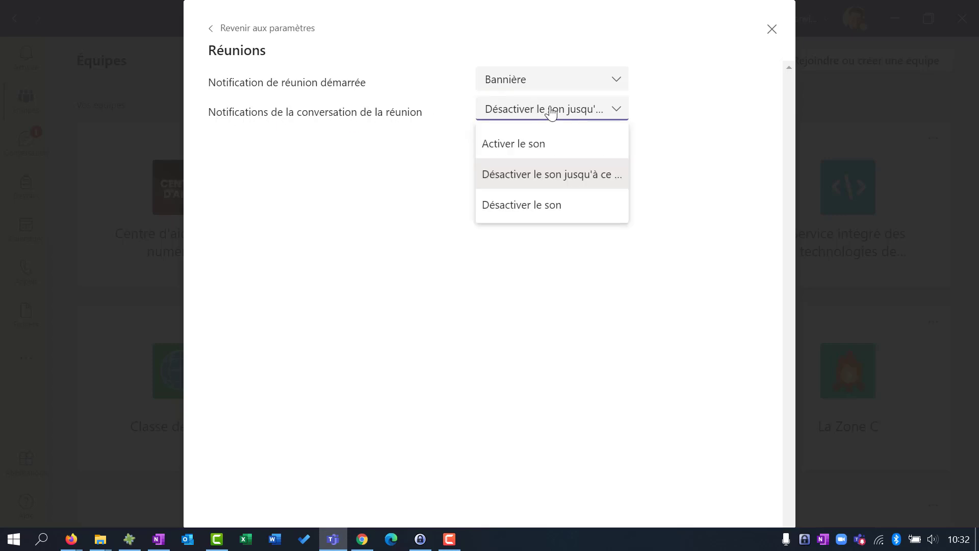
pyautogui.click(556, 175)
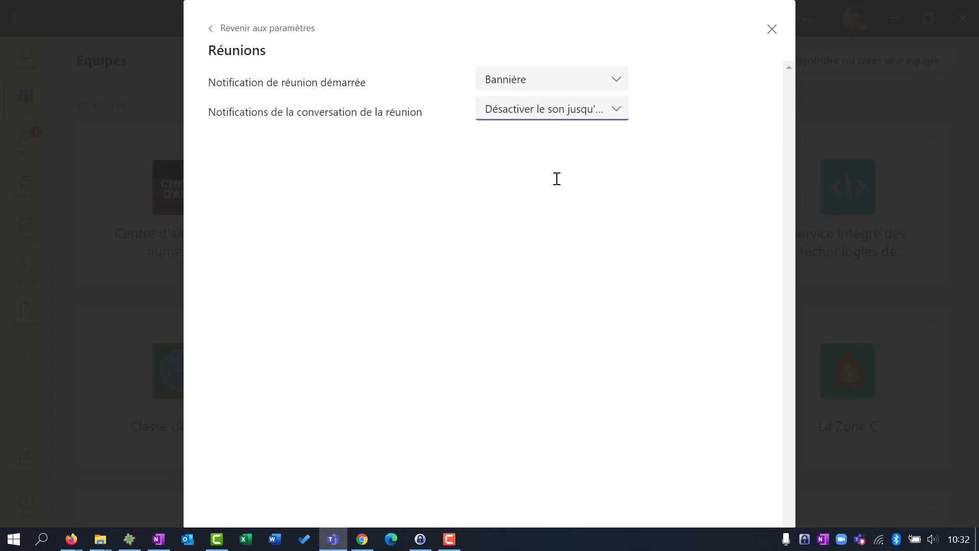
pyautogui.click(568, 122)
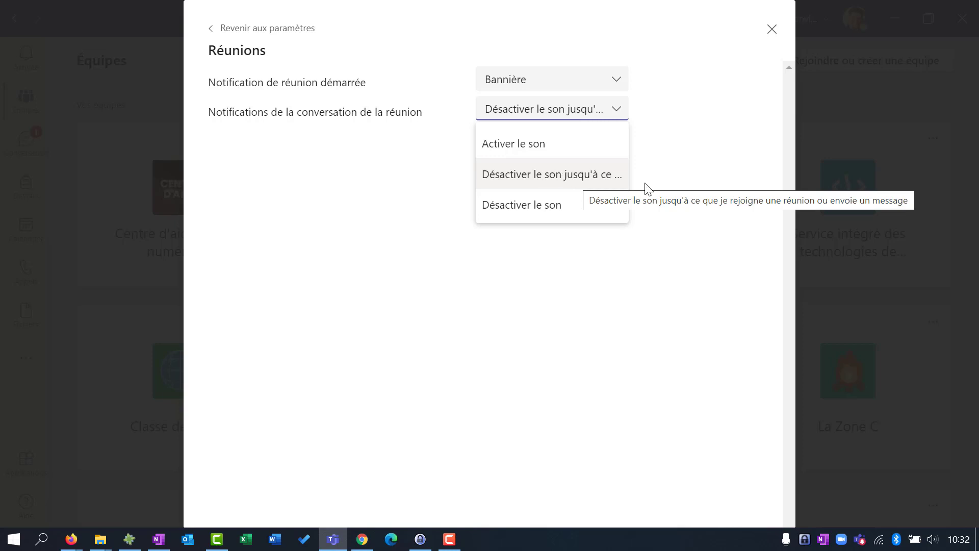
pyautogui.click(242, 28)
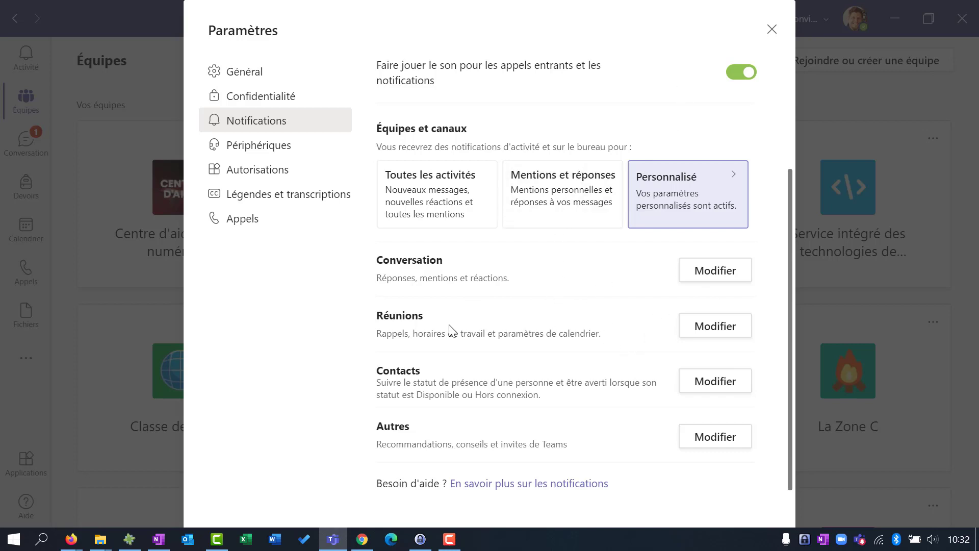
# Open the Microsoft support article on managing Teams notifications in the browser, skim its contents, and return to Teams.
pyautogui.click(491, 487)
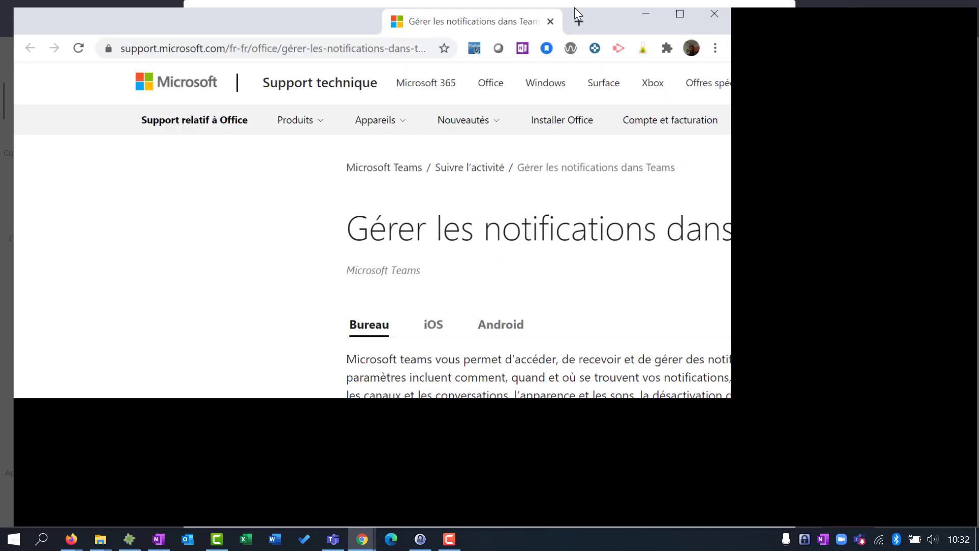
pyautogui.doubleClick(574, 7)
pyautogui.scroll(-15, 476, 203)
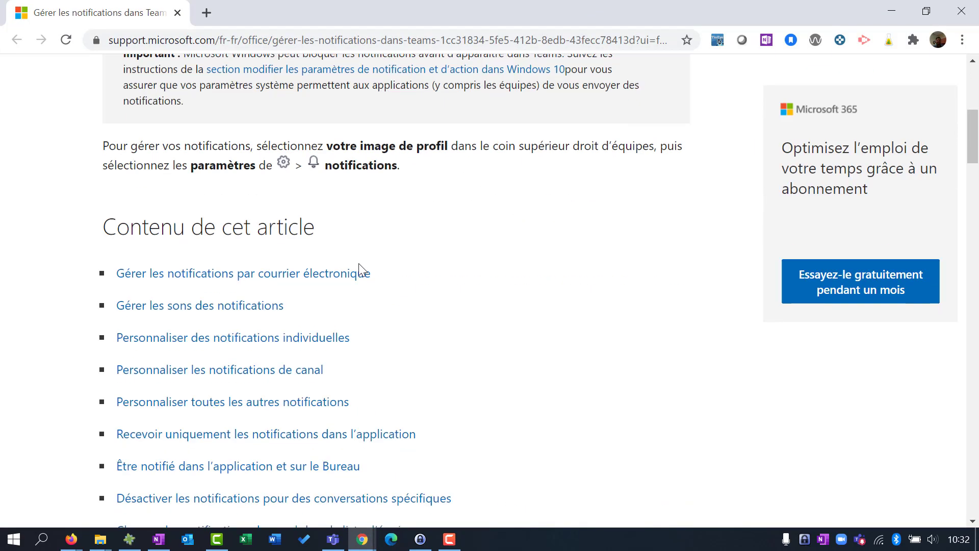
pyautogui.scroll(15, 362, 271)
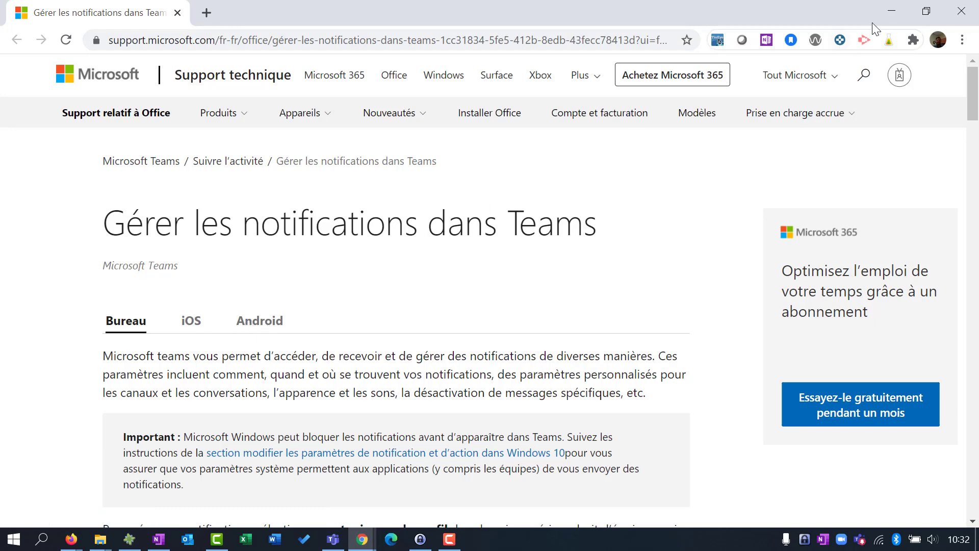
pyautogui.click(892, 10)
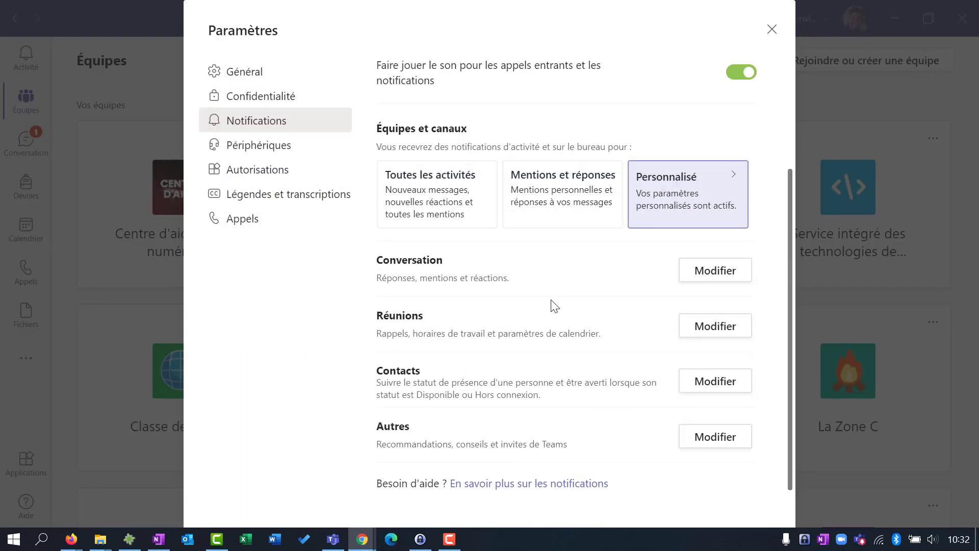
# Look over the notification settings once more and close the settings.
pyautogui.scroll(4, 508, 256)
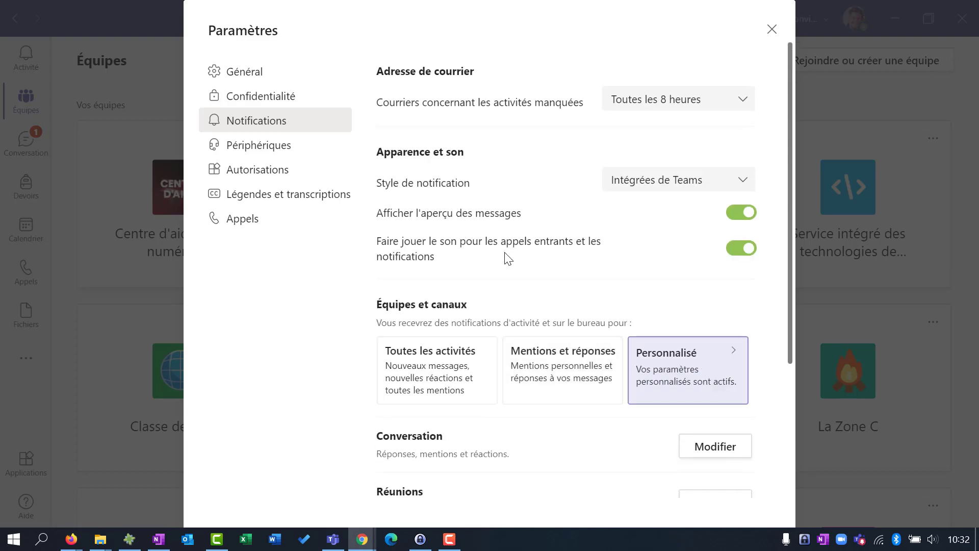
pyautogui.scroll(-3, 480, 306)
pyautogui.scroll(3, 472, 312)
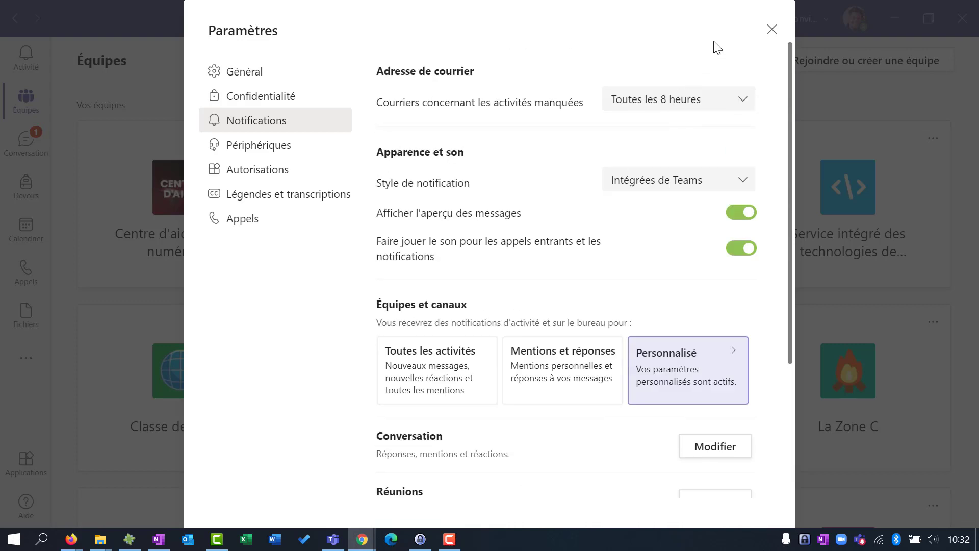
pyautogui.click(770, 30)
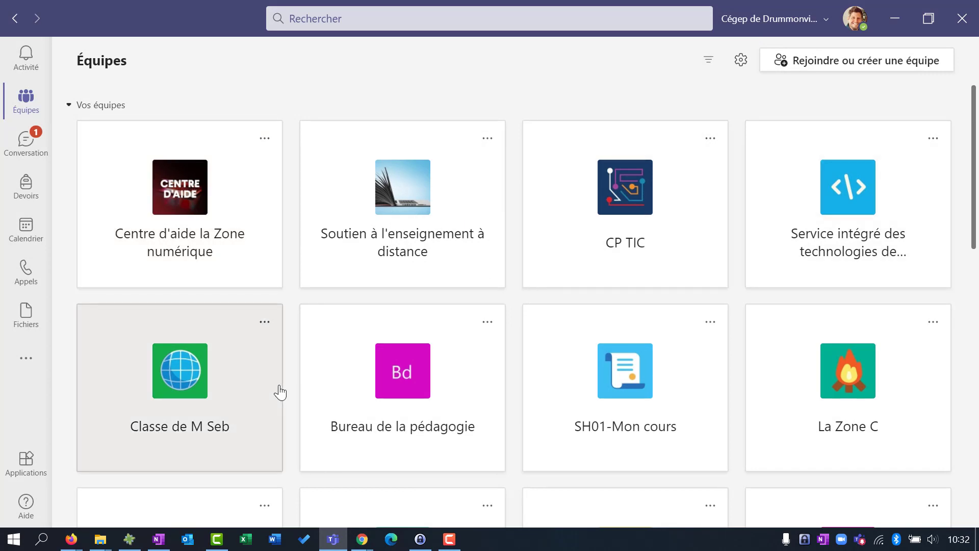
# Open the Classe de M Seb team and look over the notification choices of its Général channel and the team's own options.
pyautogui.click(175, 384)
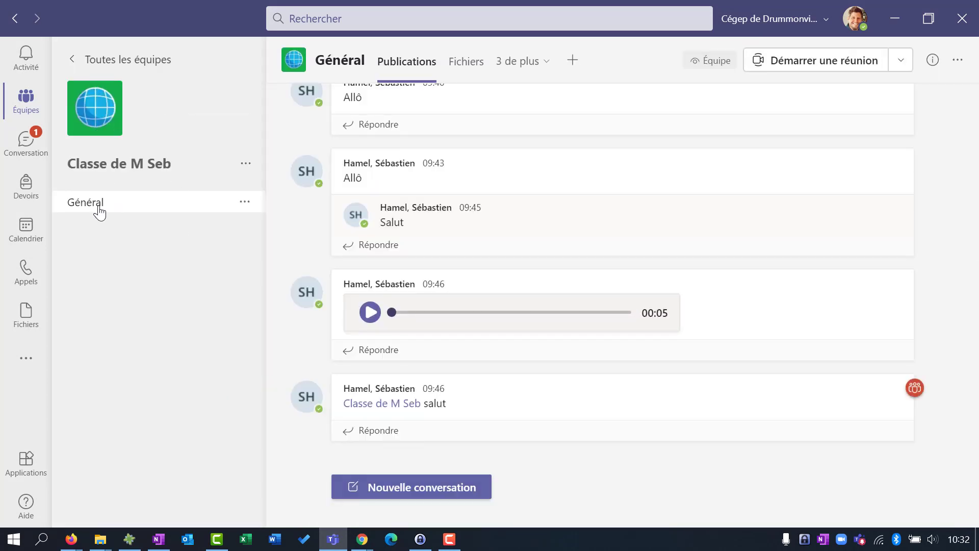
pyautogui.click(245, 205)
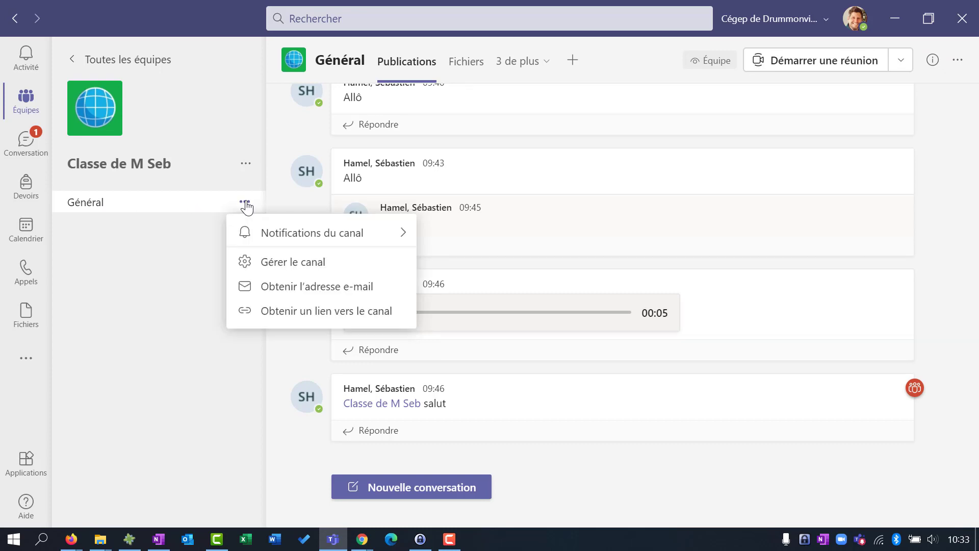
pyautogui.moveTo(284, 240)
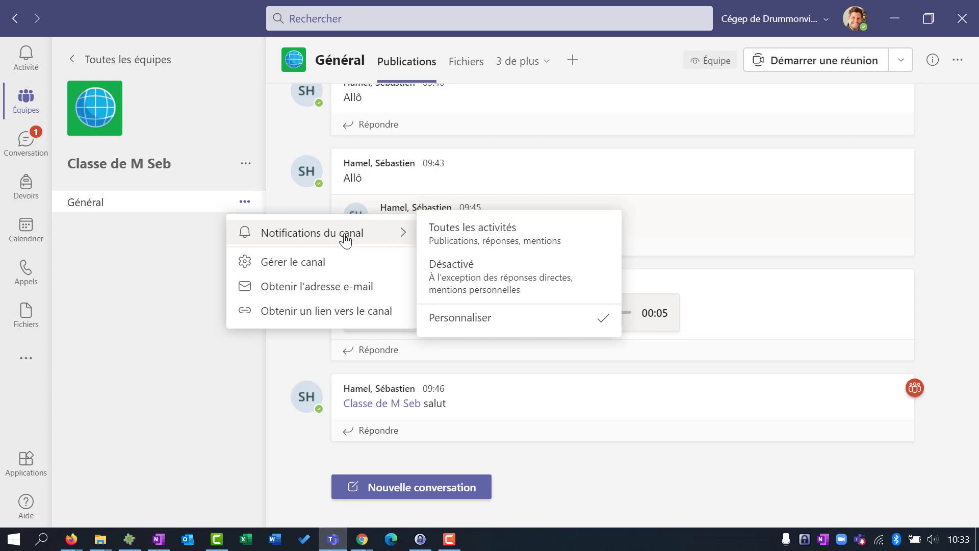
pyautogui.click(247, 164)
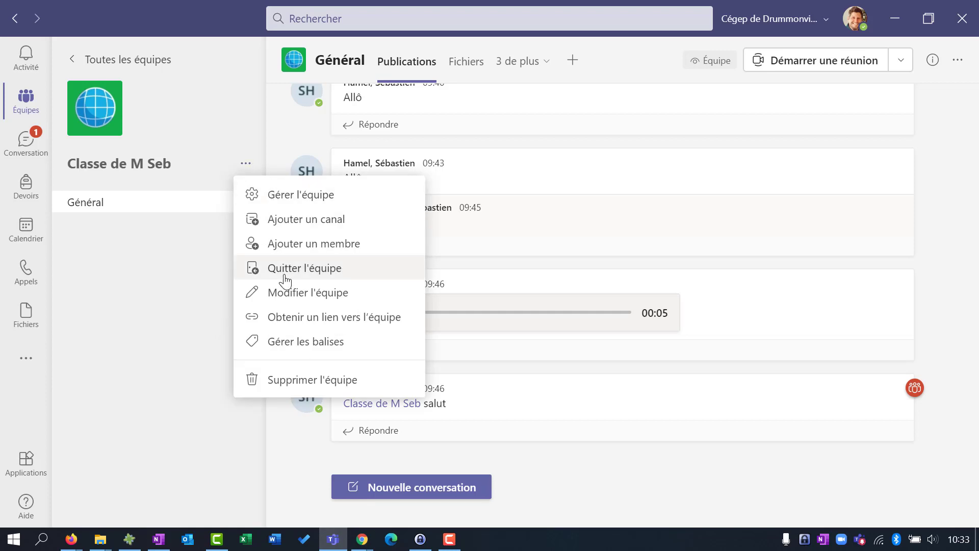
pyautogui.click(146, 210)
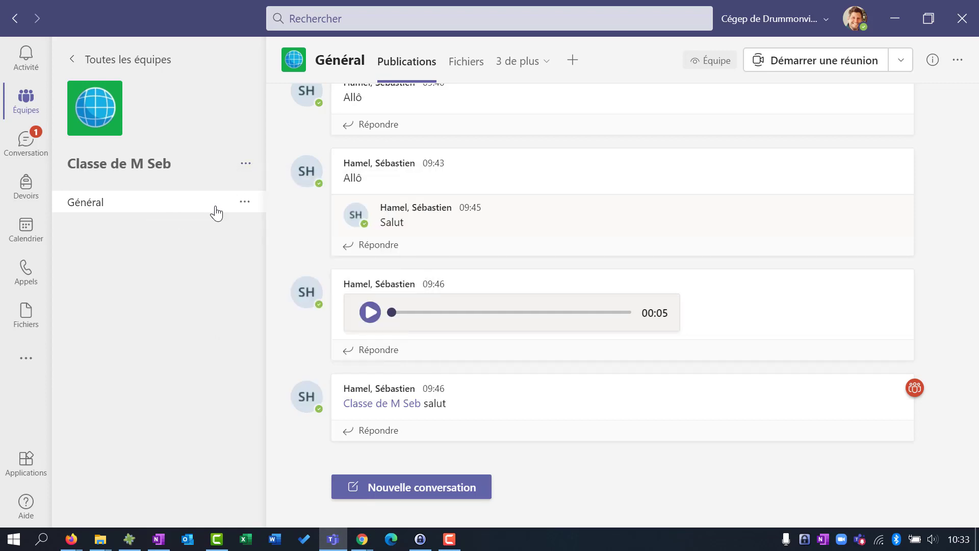
# Open the custom notification settings of the Général channel, review the choices for all new posts, and cancel the dialog.
pyautogui.click(246, 204)
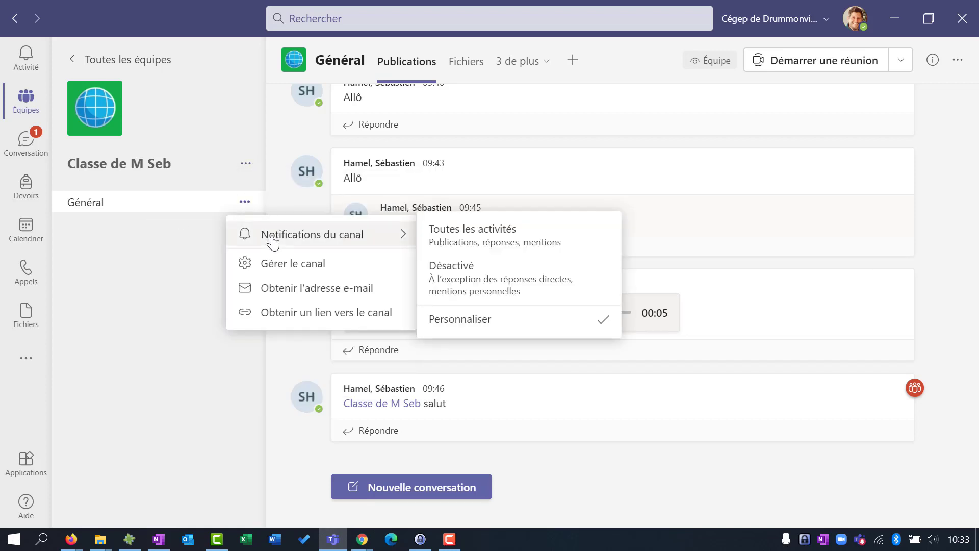
pyautogui.click(479, 319)
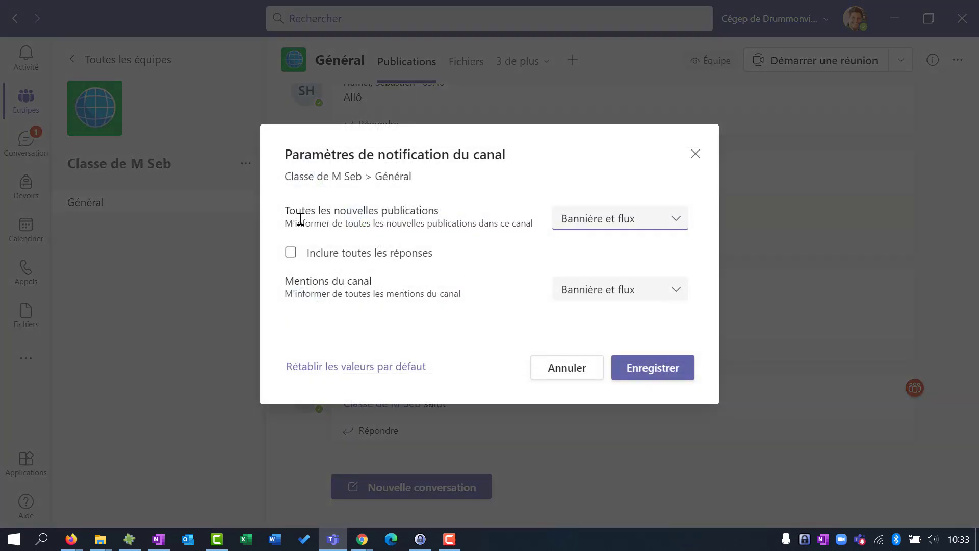
pyautogui.click(628, 227)
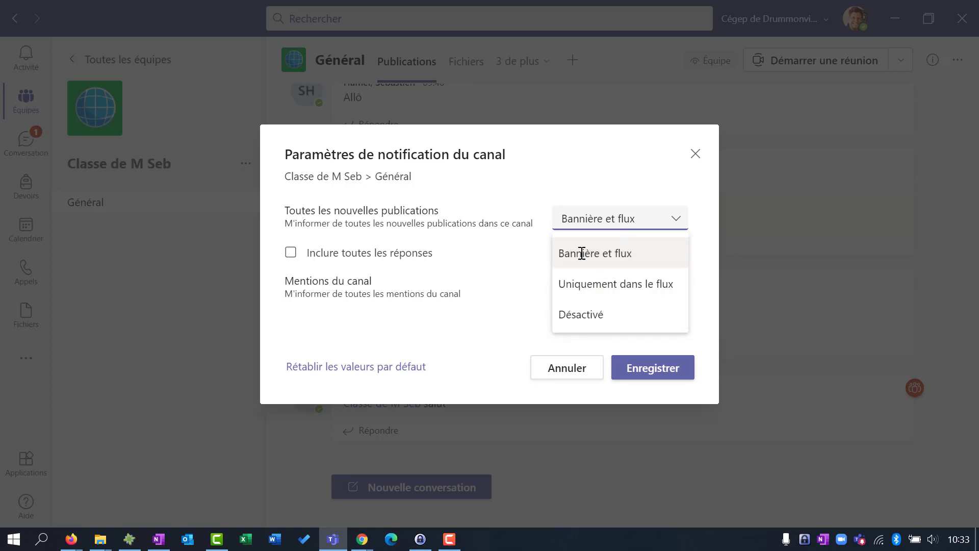
pyautogui.click(520, 305)
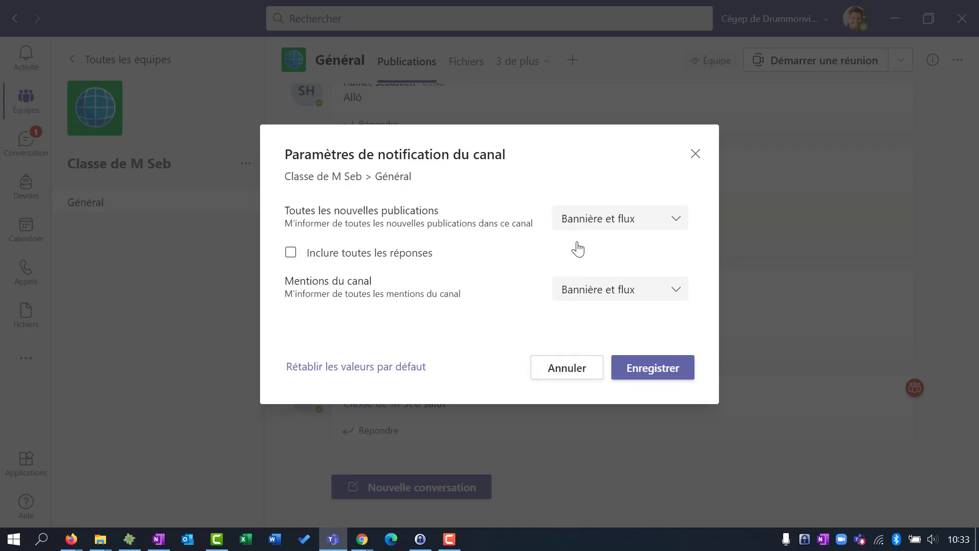
pyautogui.click(567, 373)
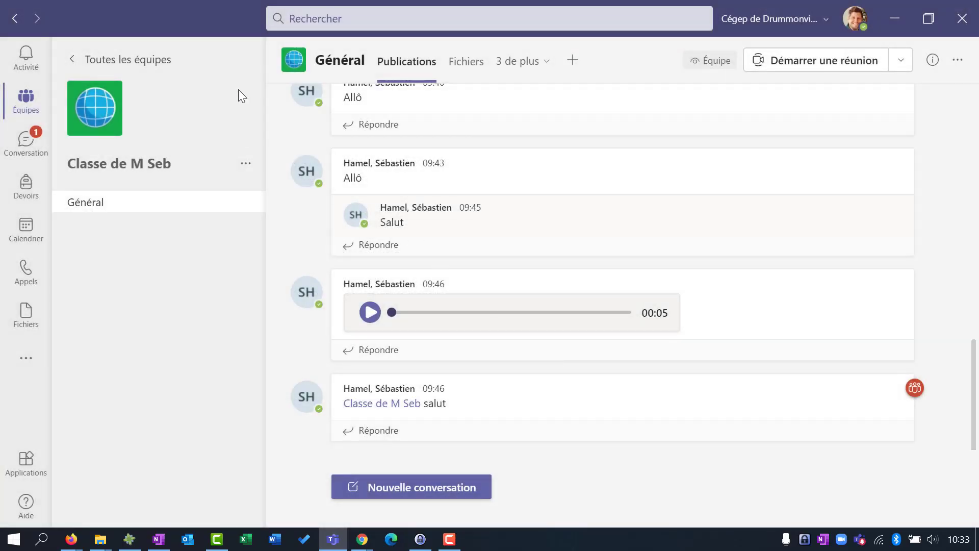